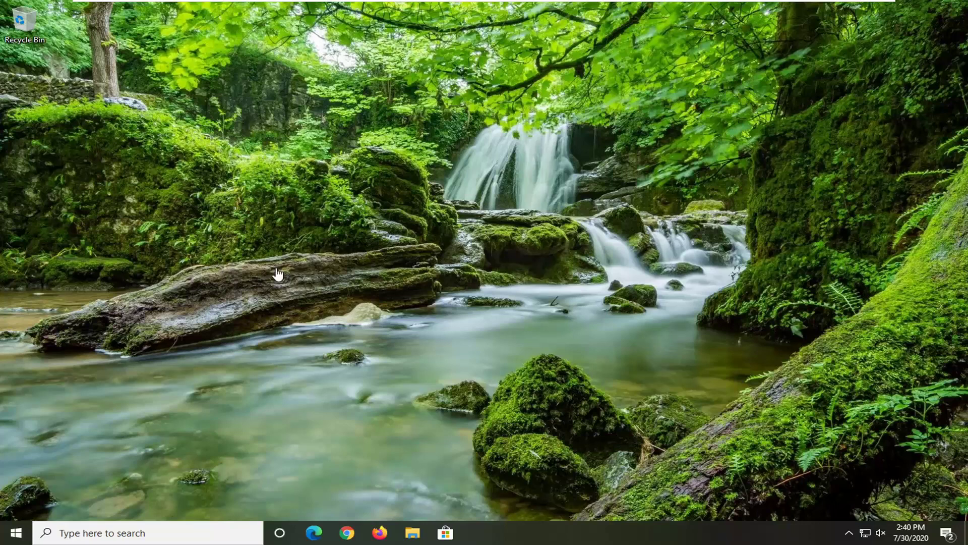
# - Search 'troubleshoot', go to Additional troubleshooters, and run the Keyboard troubleshooter
pyautogui.click(18, 534)
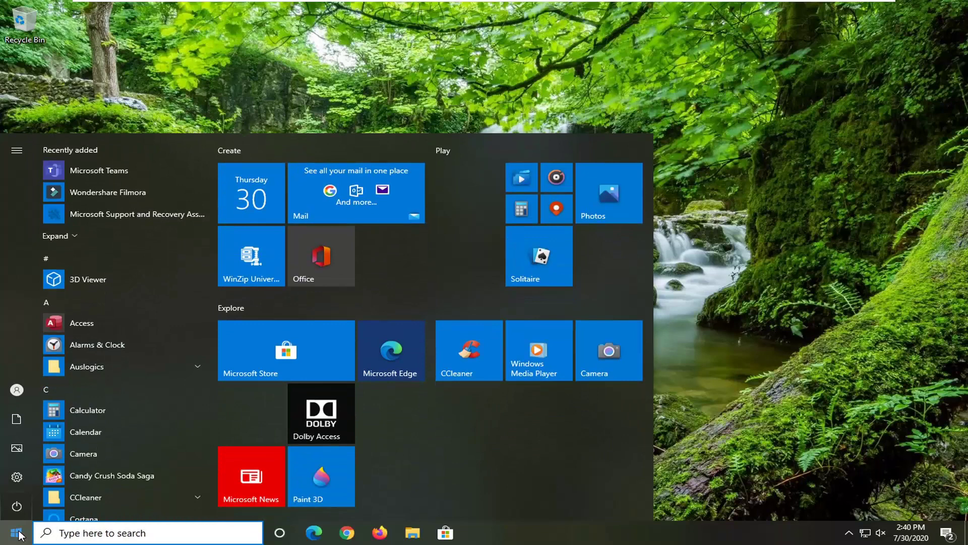
pyautogui.write('trou')
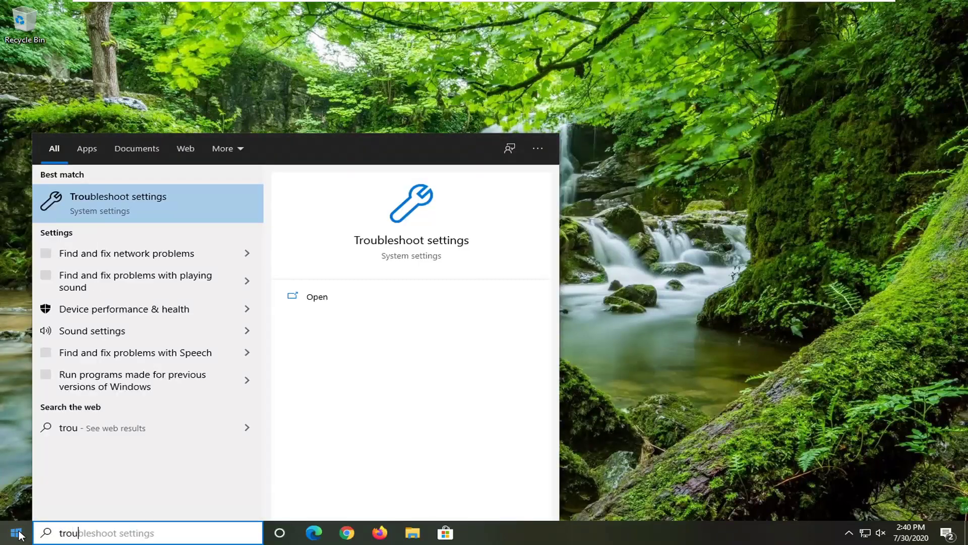
pyautogui.write('blesho')
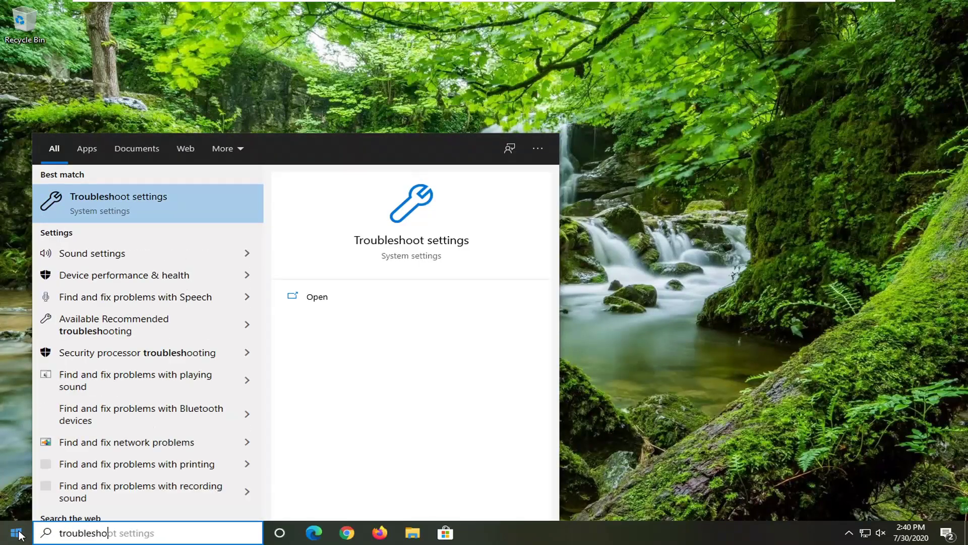
pyautogui.write('ot')
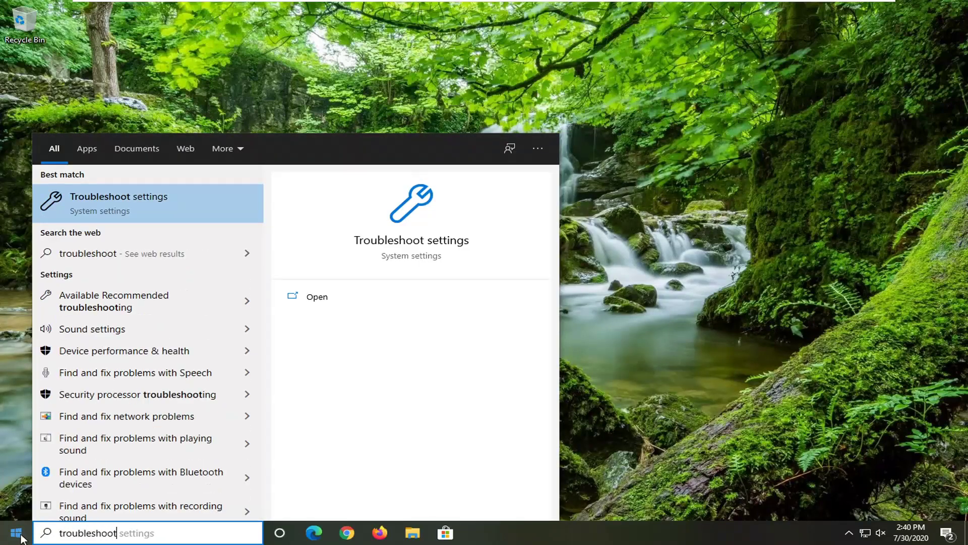
pyautogui.click(120, 212)
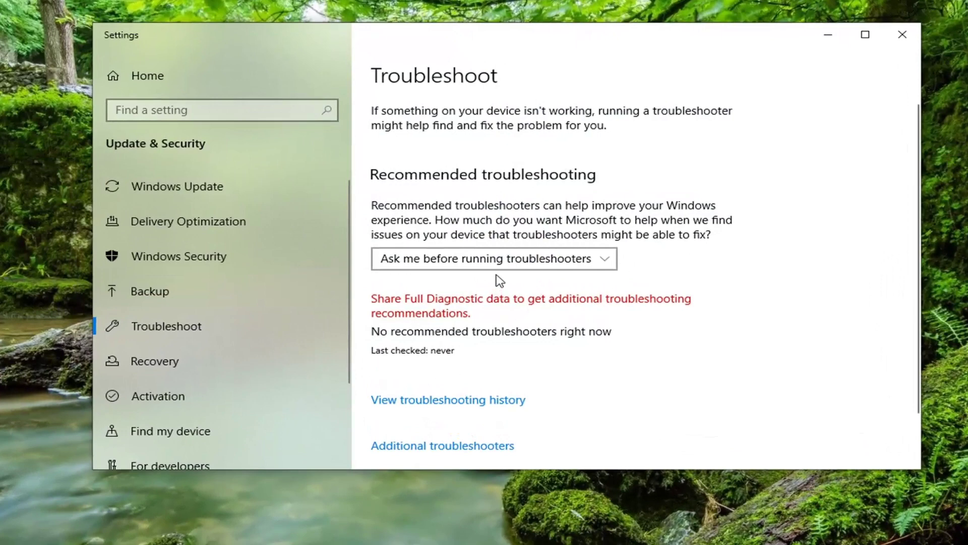
pyautogui.scroll(-2, 478, 383)
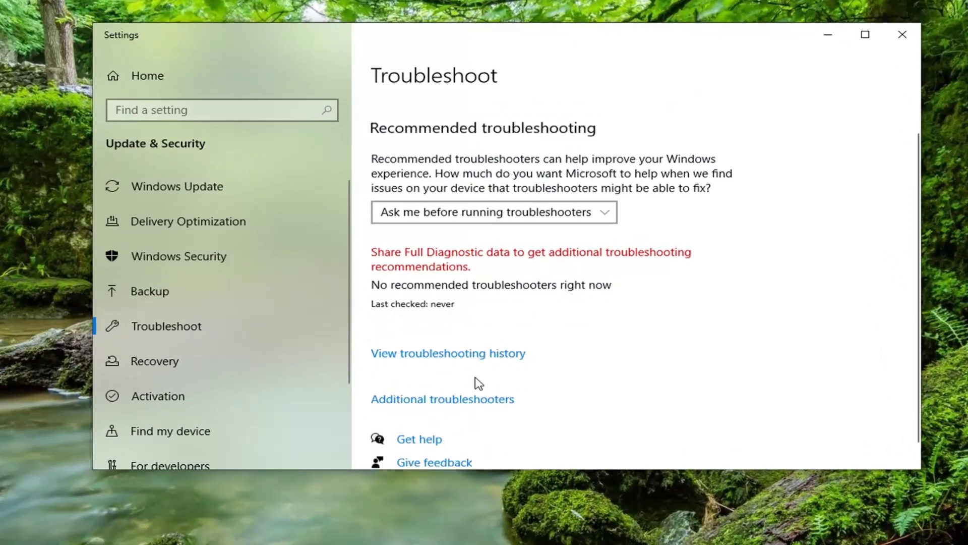
pyautogui.click(433, 386)
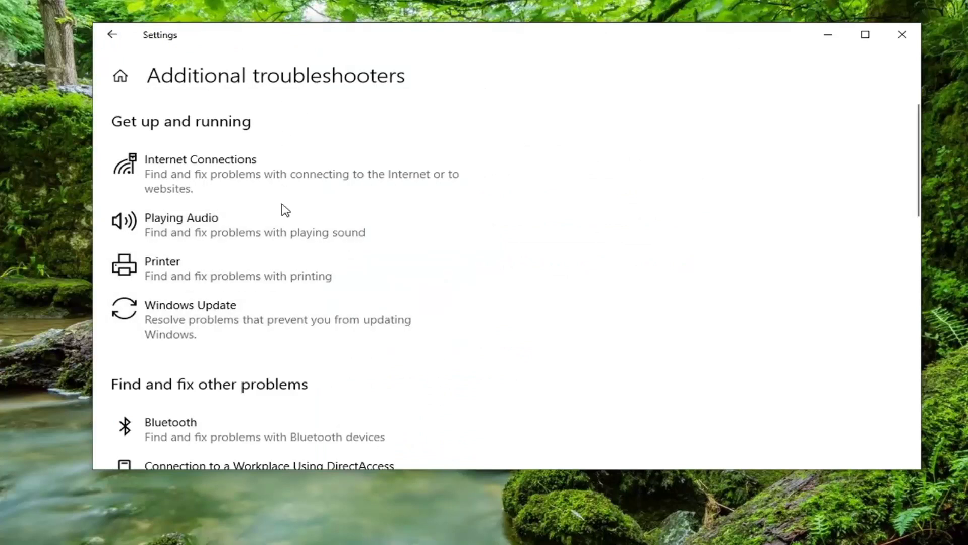
pyautogui.scroll(-5, 192, 361)
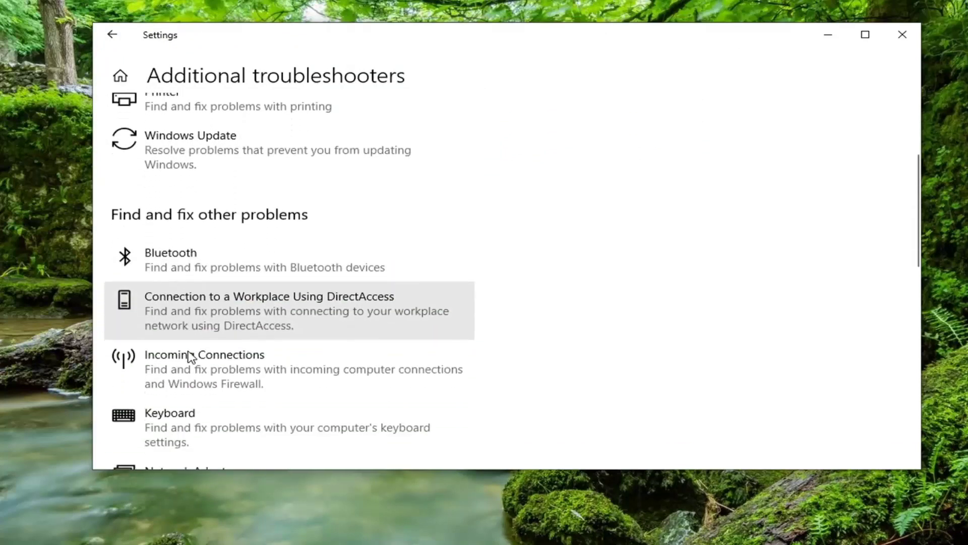
pyautogui.click(171, 386)
pyautogui.scroll(-1, 173, 380)
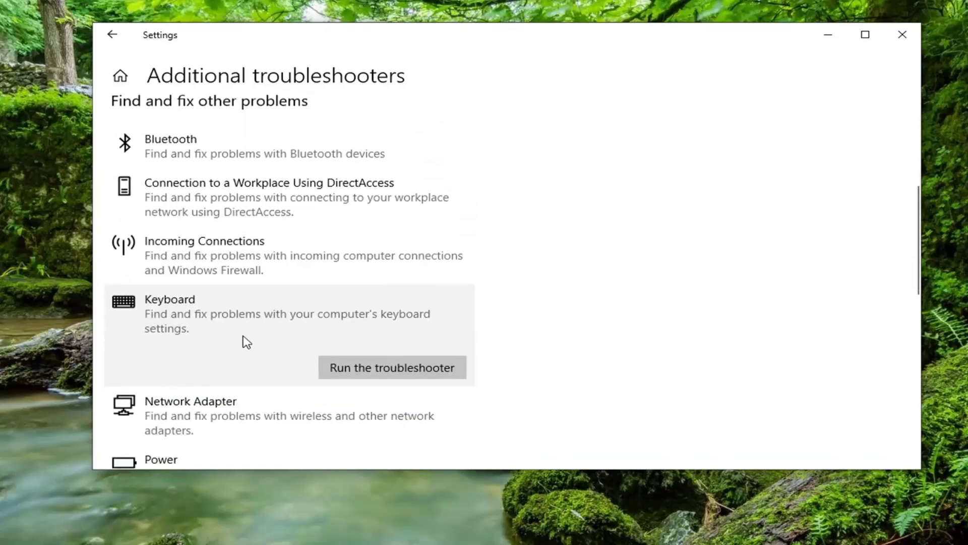
pyautogui.click(382, 373)
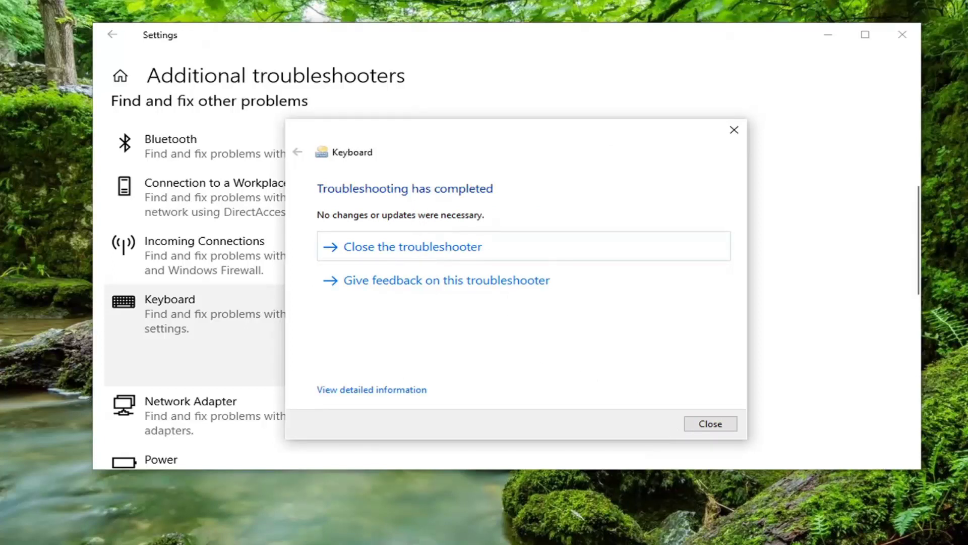
# - Close the finished Keyboard troubleshooter, which reported no changes were needed
pyautogui.click(725, 425)
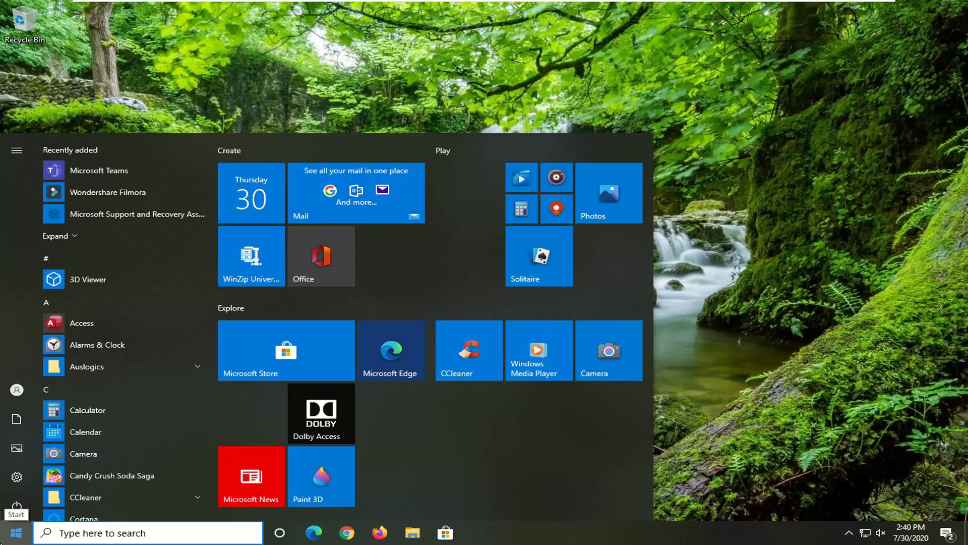
# - Open Device Manager via search and start Update driver for Standard PS/2 Keyboard under Keyboards
pyautogui.write('device manage')
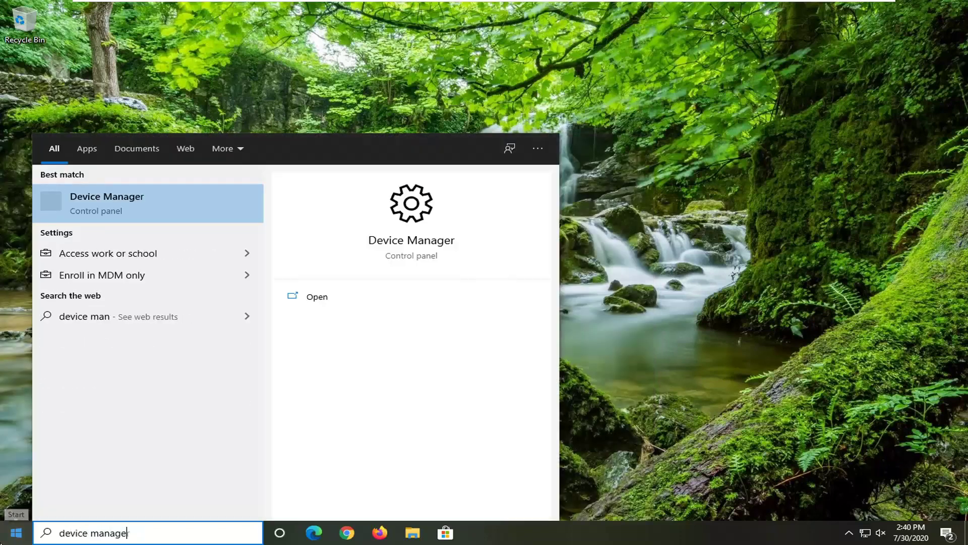
pyautogui.write('r')
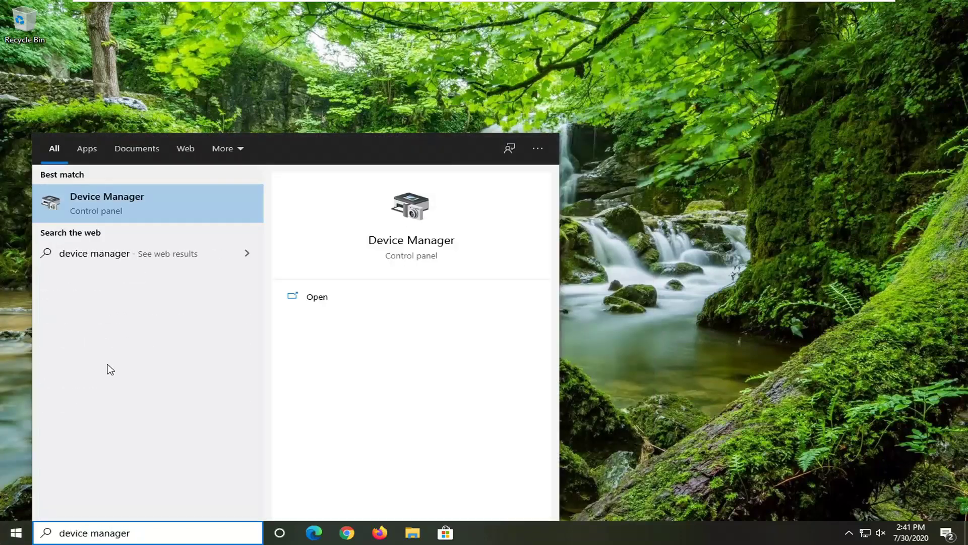
pyautogui.click(180, 204)
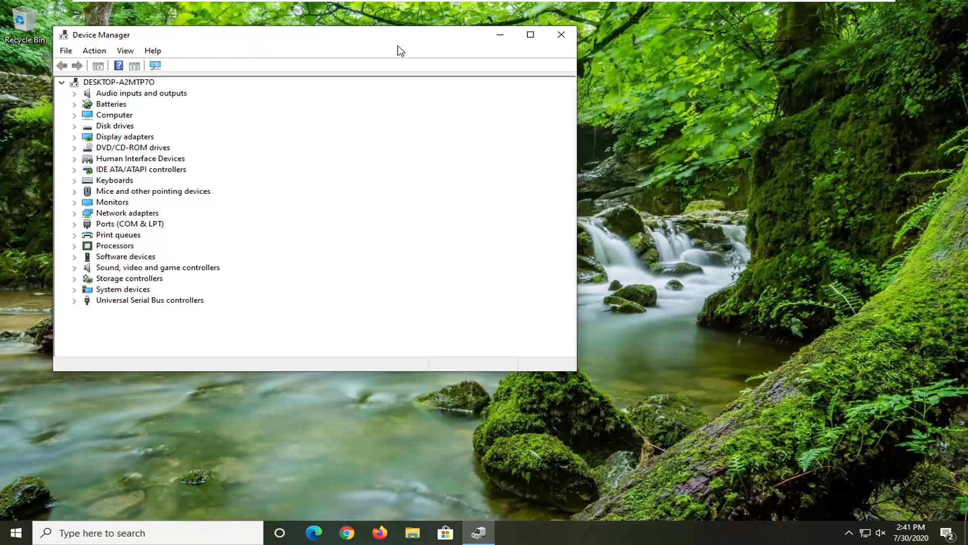
pyautogui.moveTo(431, 37); pyautogui.dragTo(570, 51)
pyautogui.click(266, 194)
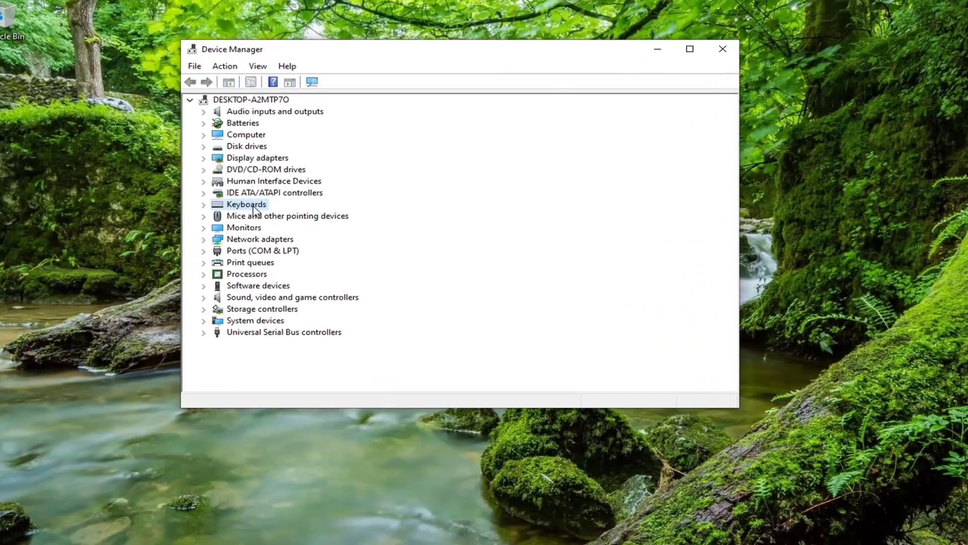
pyautogui.doubleClick(253, 205)
pyautogui.click(252, 216)
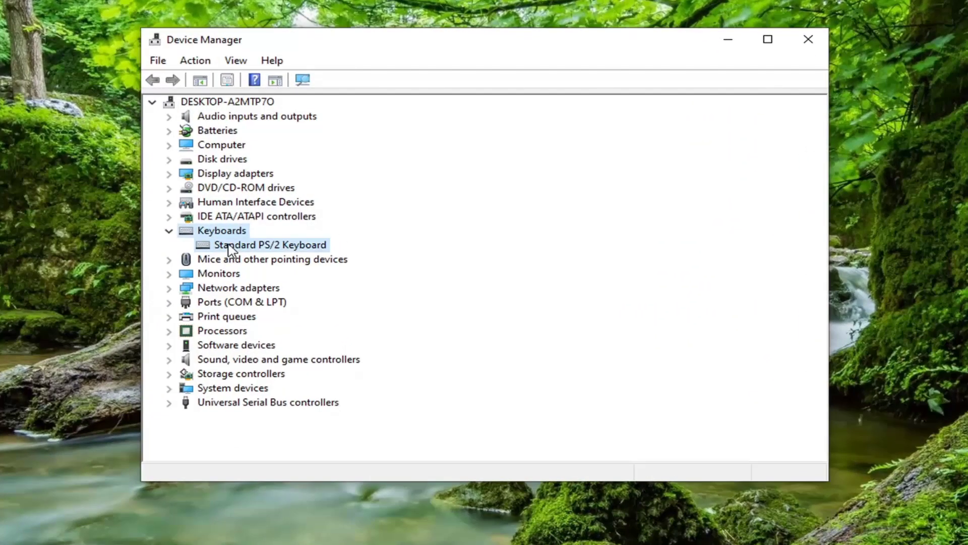
pyautogui.rightClick(228, 248)
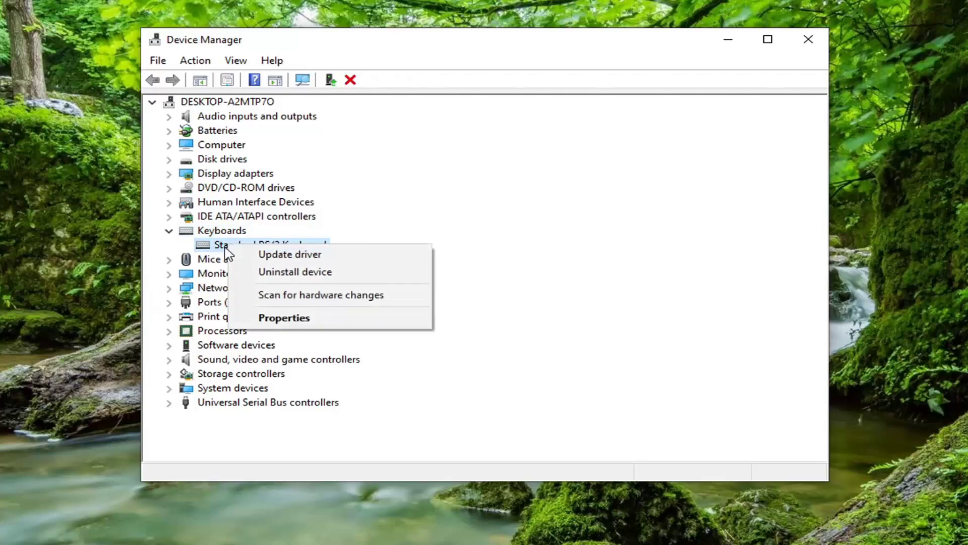
pyautogui.click(268, 256)
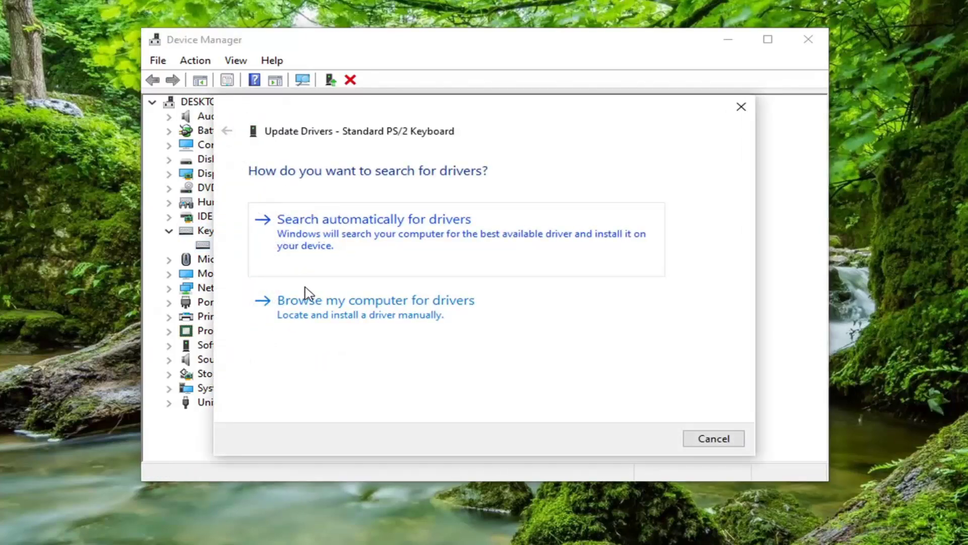
# - Reinstall the Standard PS/2 Keyboard driver by picking it from the compatible drivers list
pyautogui.click(359, 318)
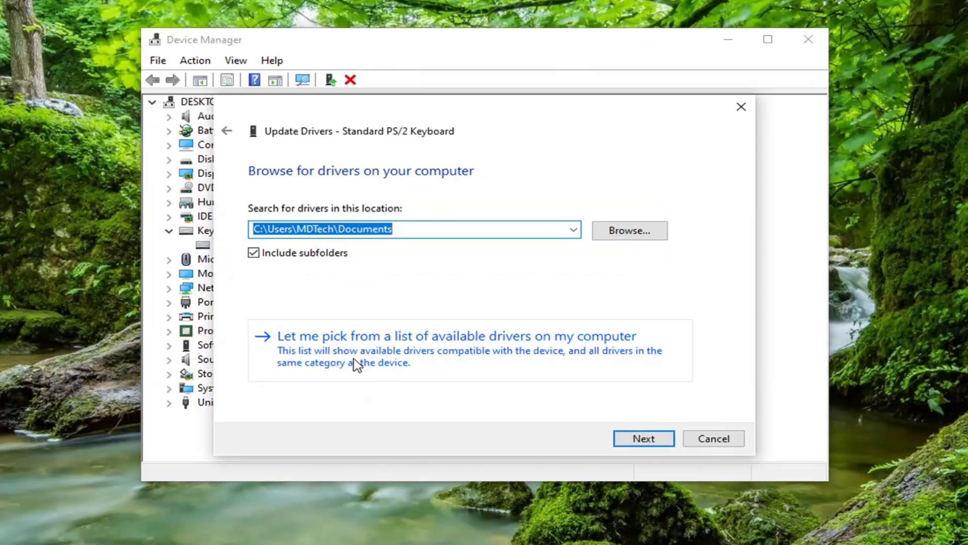
pyautogui.click(580, 351)
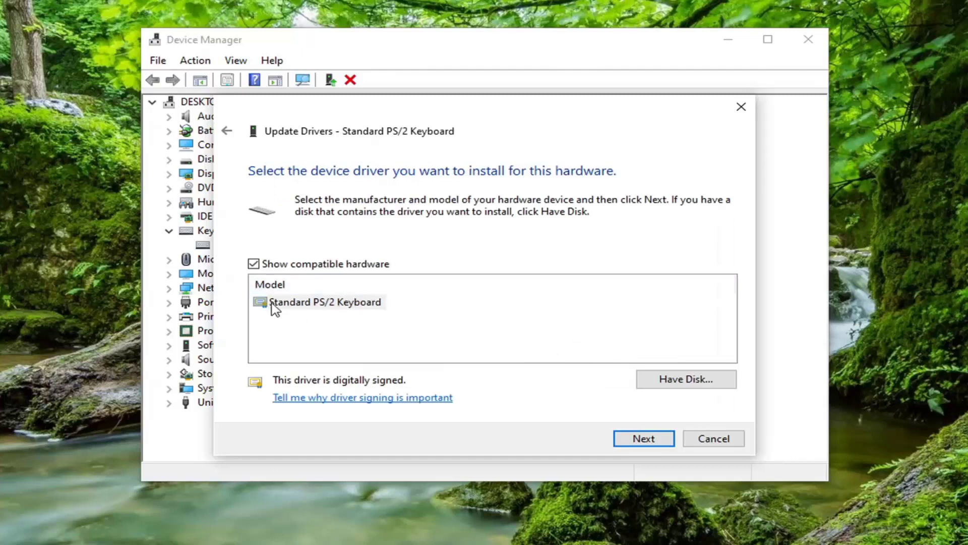
pyautogui.click(639, 439)
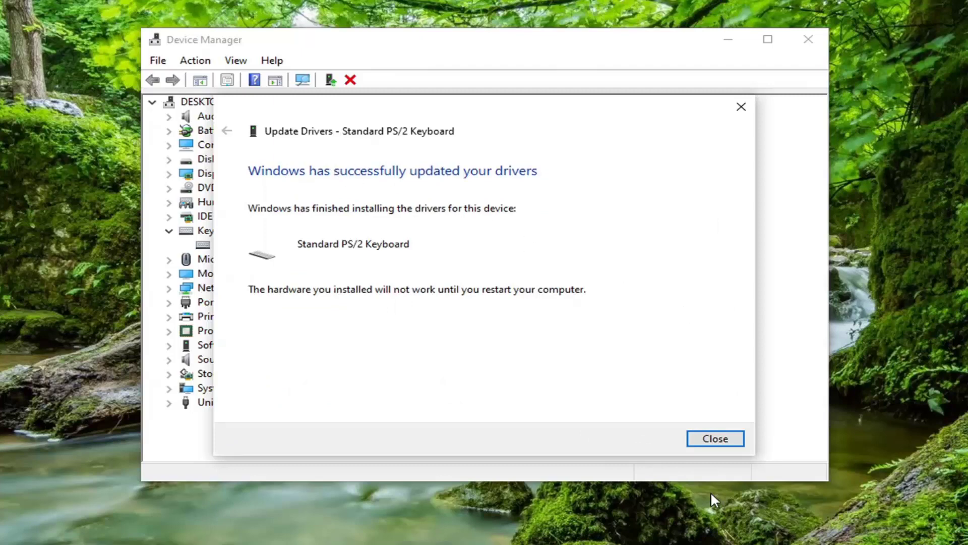
pyautogui.click(715, 443)
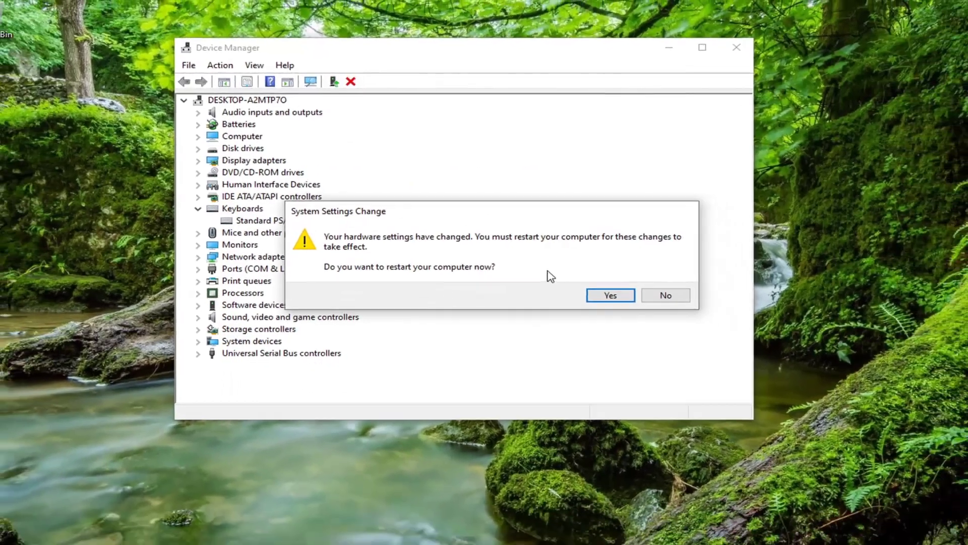
# - Answer Yes to restart the computer now so the new keyboard driver applies
pyautogui.click(610, 297)
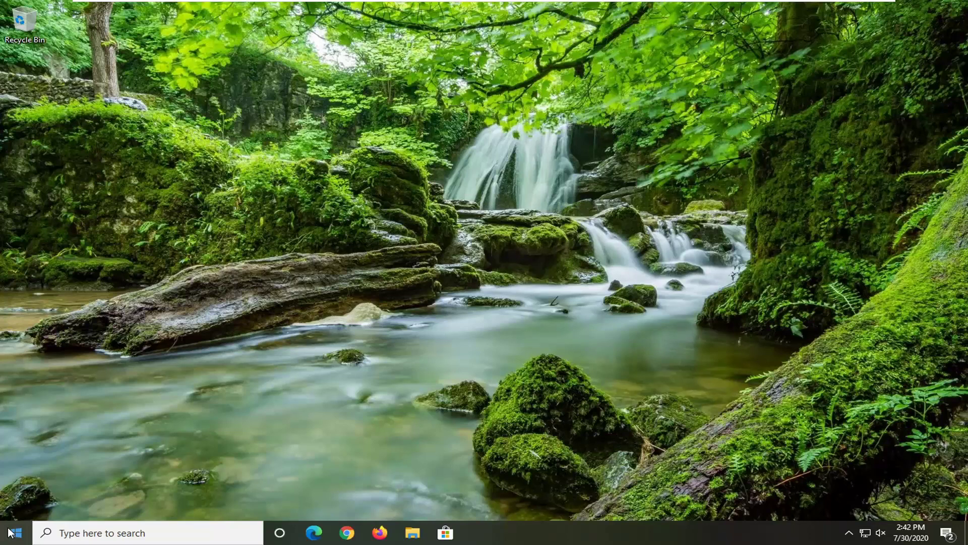
# - Open Windows Settings from the Start menu's Settings gear
pyautogui.click(10, 532)
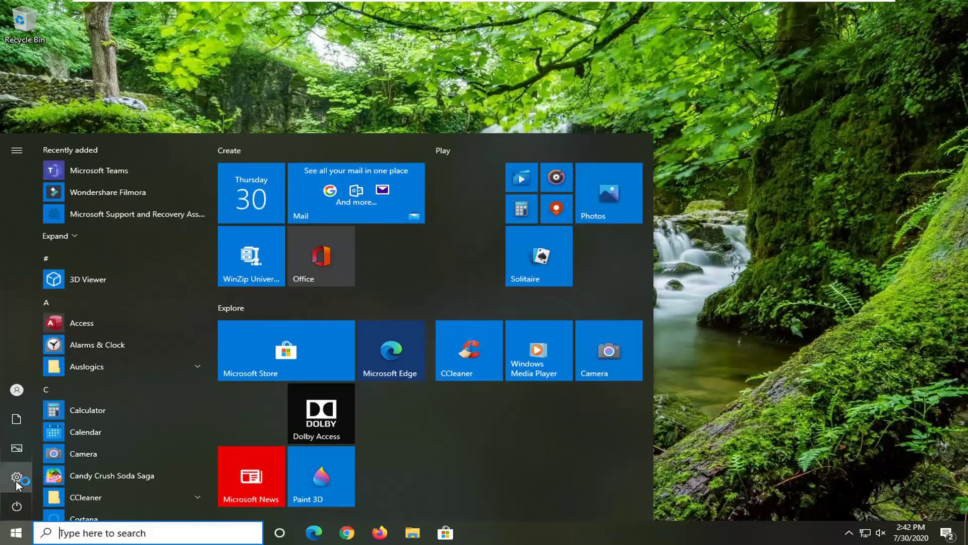
pyautogui.moveTo(16, 483)
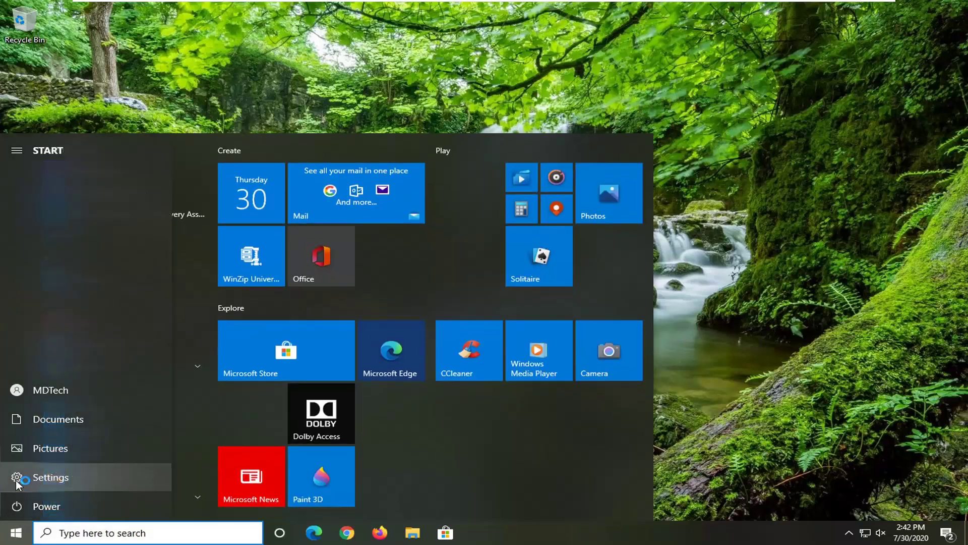
pyautogui.click(76, 478)
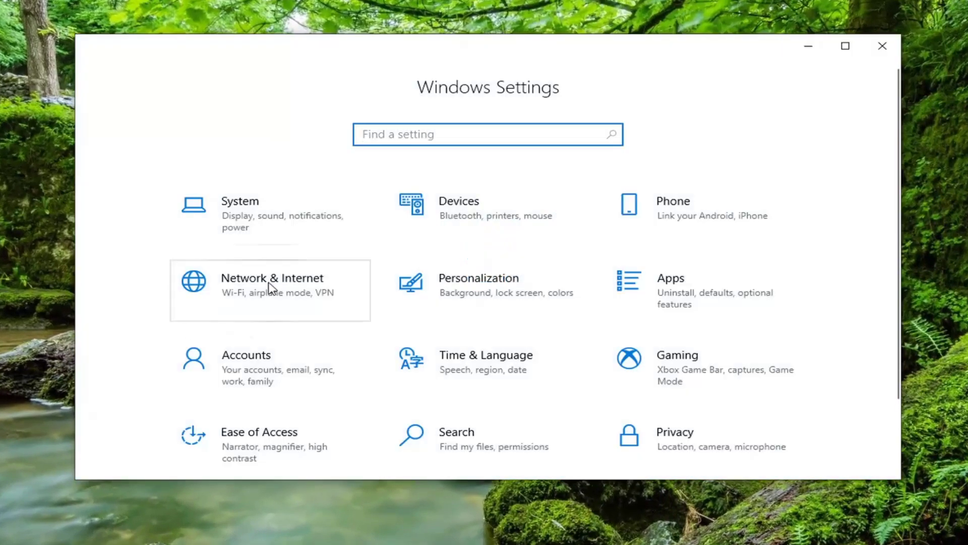
# - Go to the Keyboard page under Ease of Access settings
pyautogui.click(265, 444)
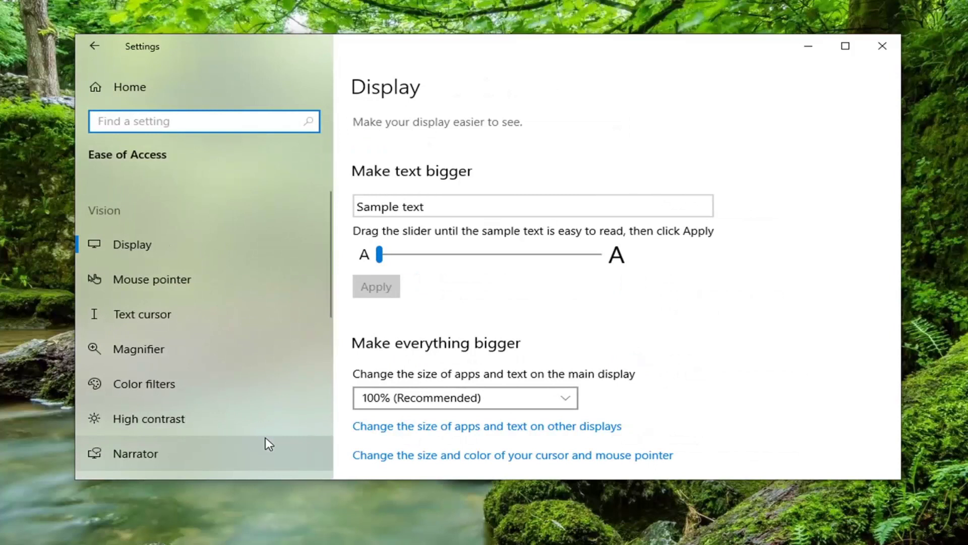
pyautogui.scroll(-5, 186, 318)
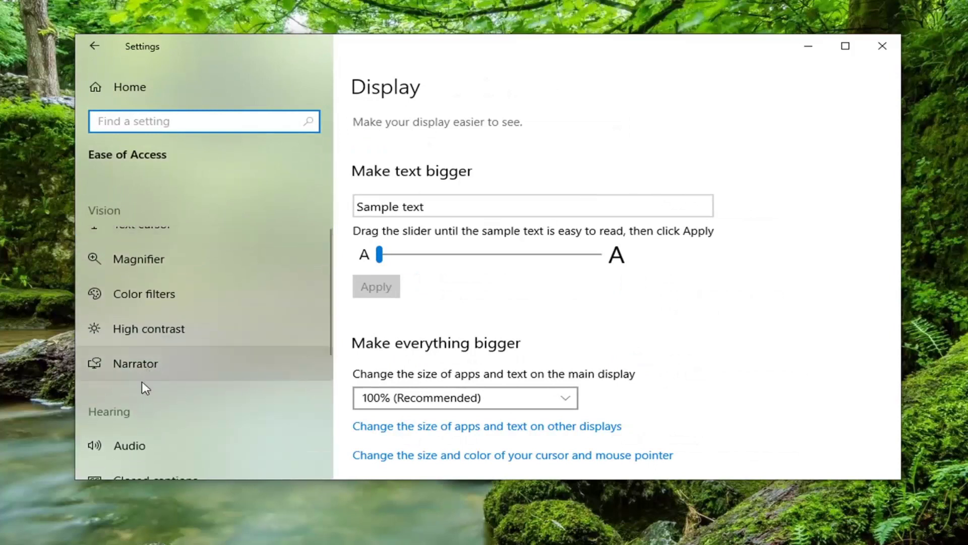
pyautogui.scroll(-2, 142, 391)
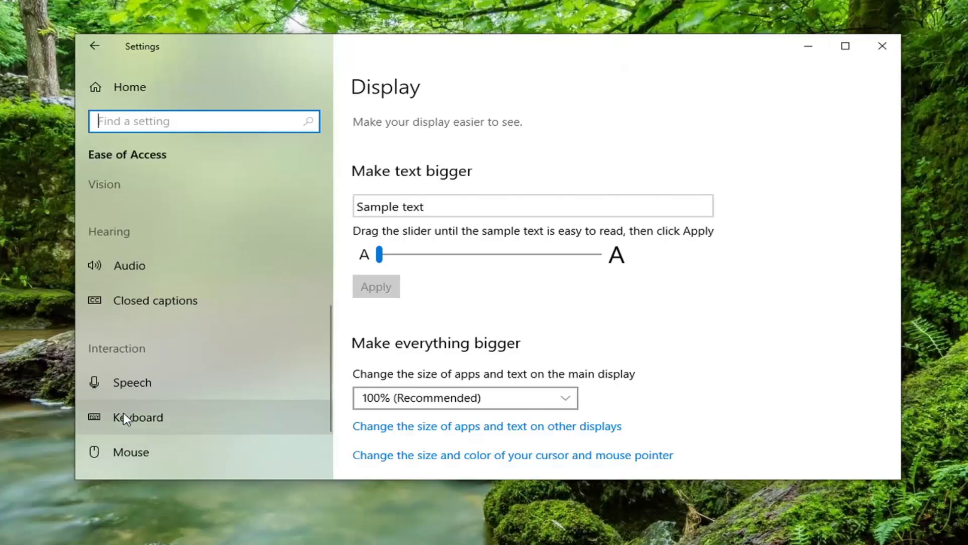
pyautogui.click(177, 424)
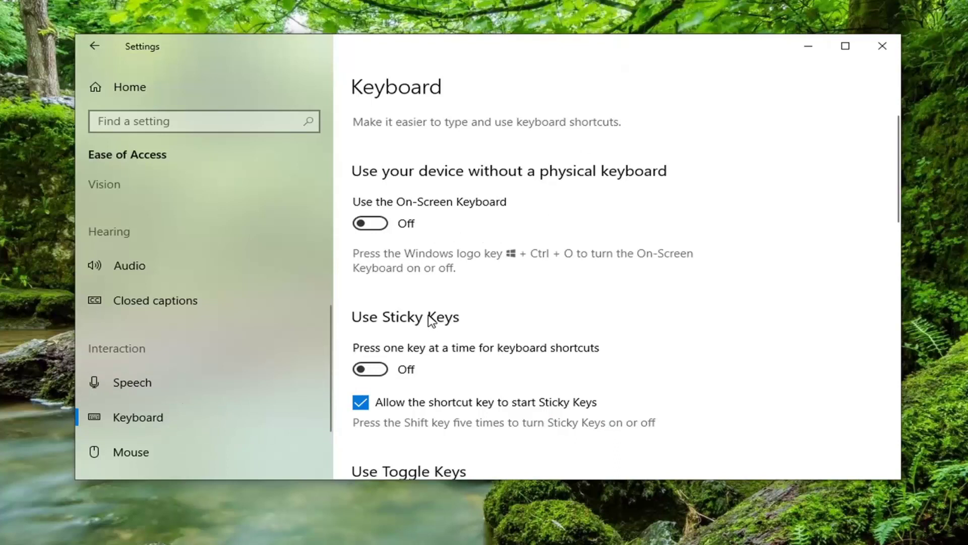
# - Scroll through the page to confirm Sticky, Toggle and Filter Keys are all Off
pyautogui.scroll(-1, 426, 323)
pyautogui.scroll(-3, 379, 307)
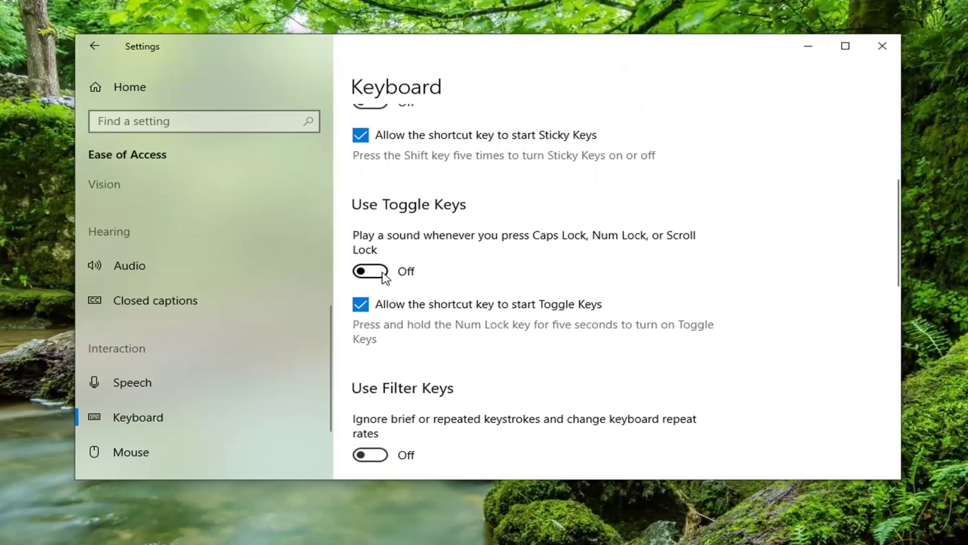
pyautogui.scroll(-1, 391, 272)
pyautogui.scroll(-1, 398, 353)
pyautogui.scroll(-1, 379, 357)
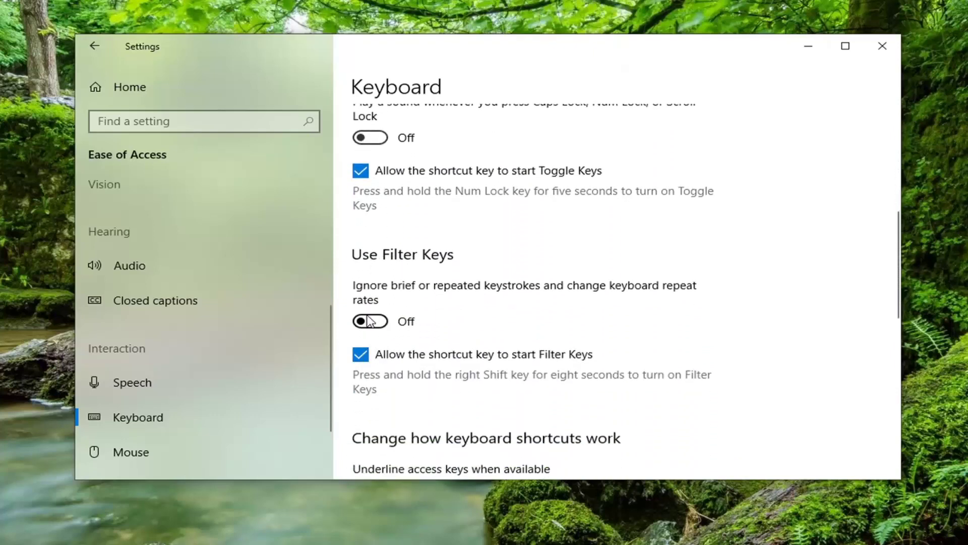
pyautogui.scroll(-1, 595, 333)
pyautogui.scroll(-8, 595, 332)
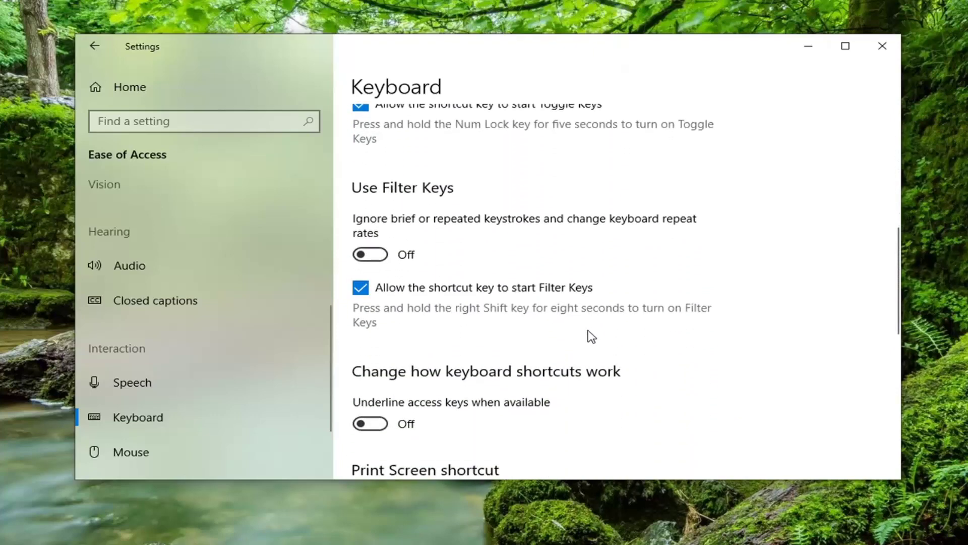
pyautogui.scroll(2, 572, 339)
pyautogui.scroll(1, 569, 341)
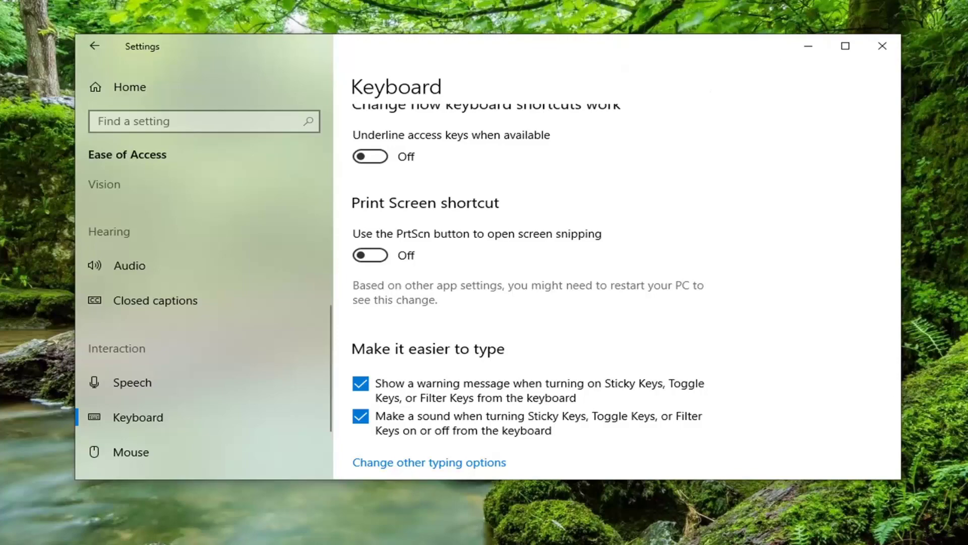
# - Close Settings and launch Control Panel by searching 'control panel' in Start
pyautogui.click(883, 46)
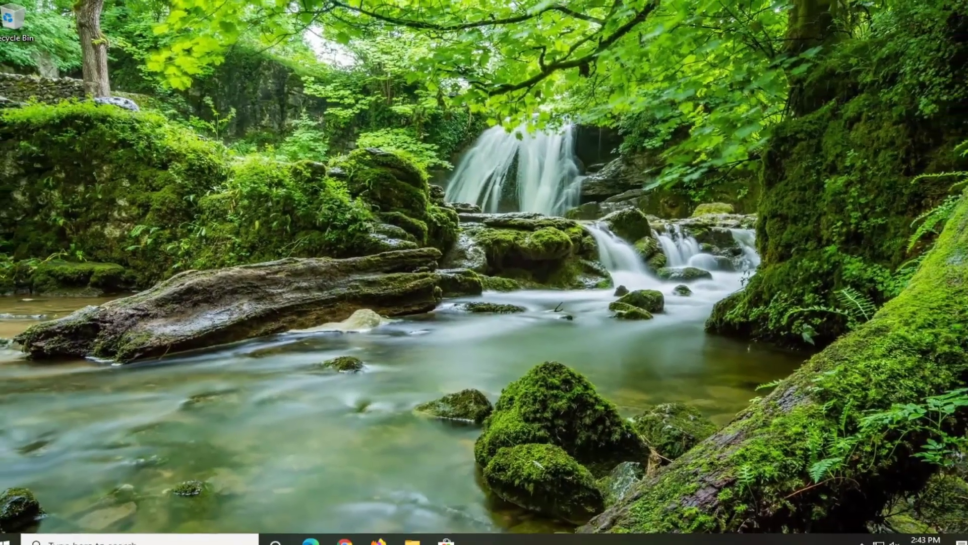
pyautogui.click(4, 543)
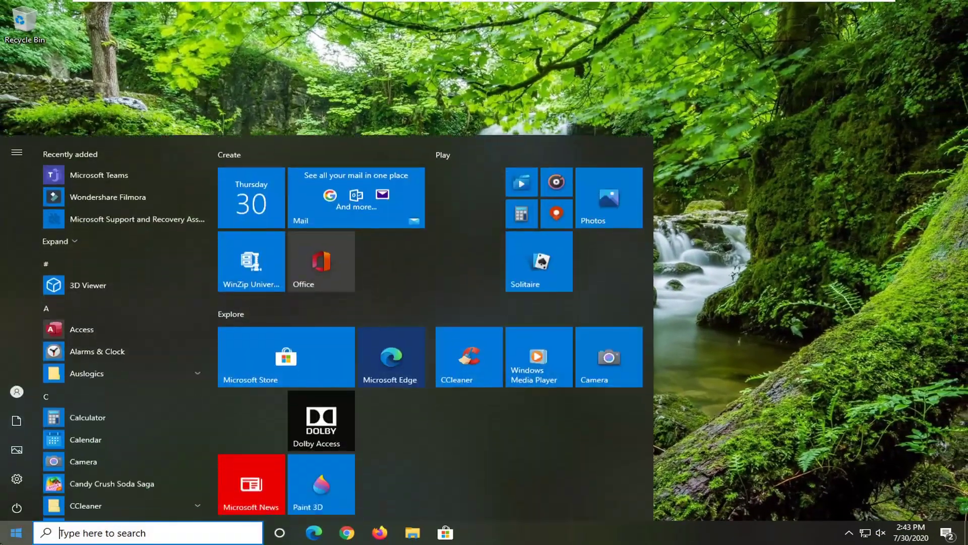
pyautogui.write('c')
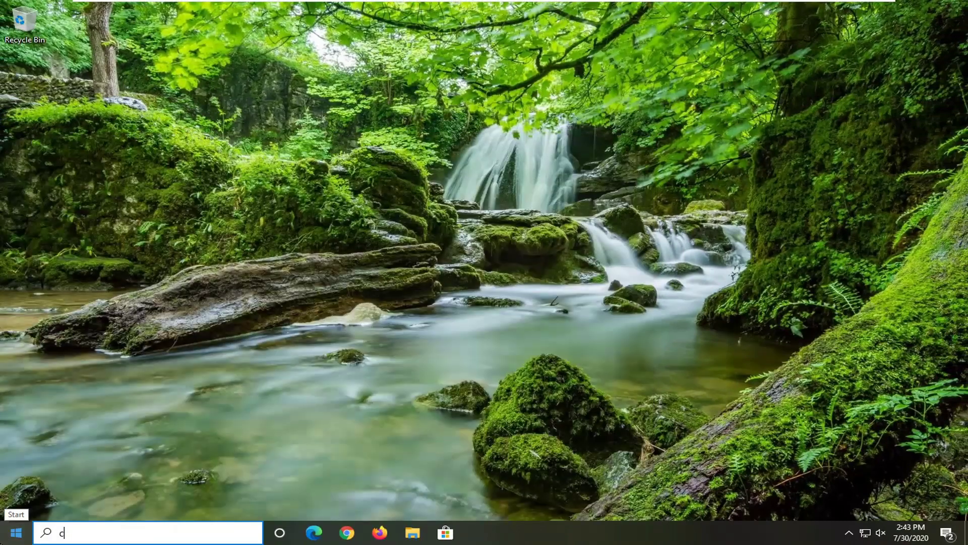
pyautogui.write('ontrol panel')
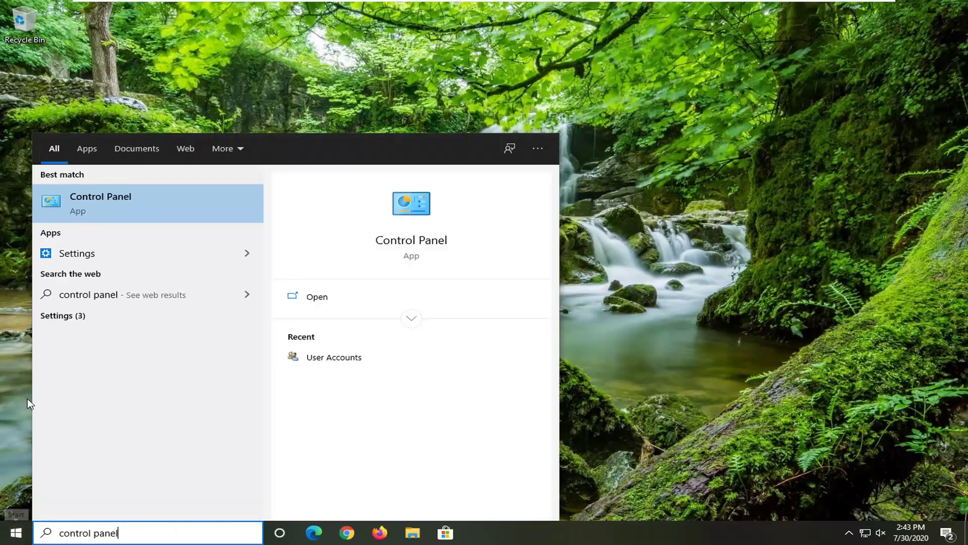
pyautogui.click(126, 217)
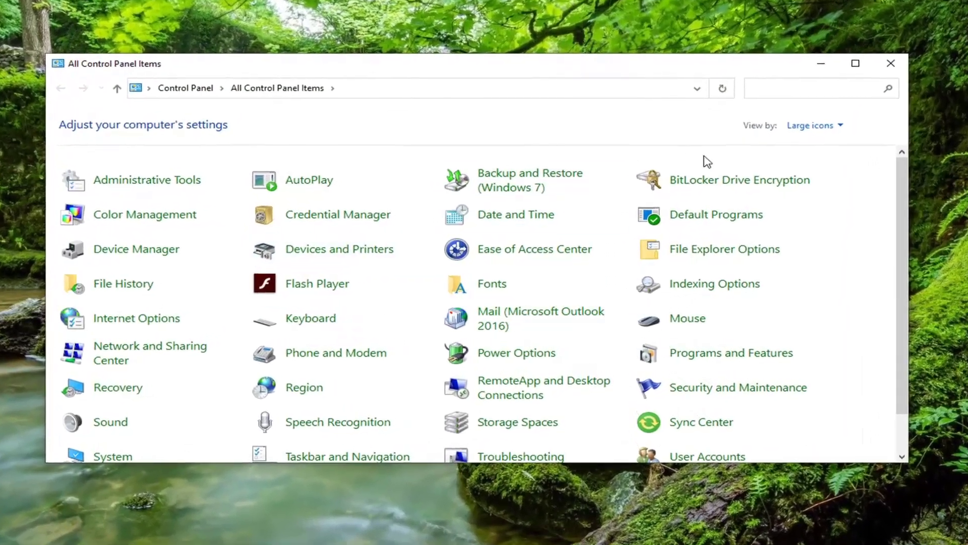
# - Keep the large icons view, open Keyboard, and centre the Keyboard Properties dialog to review Speed
pyautogui.click(807, 131)
pyautogui.click(756, 182)
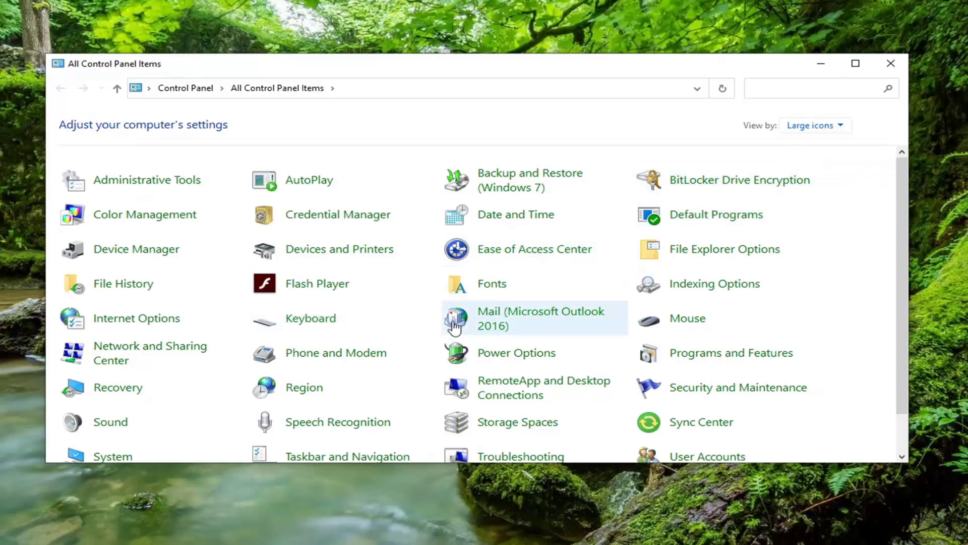
pyautogui.click(316, 325)
pyautogui.moveTo(145, 9); pyautogui.dragTo(539, 96)
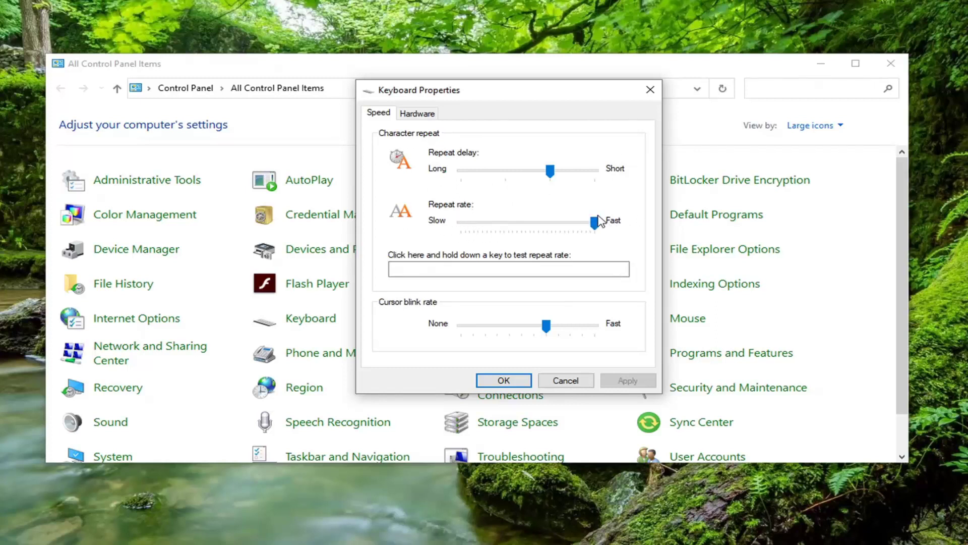
# - Accept the keyboard repeat settings with OK, keeping repeat rate at Fast
pyautogui.click(500, 381)
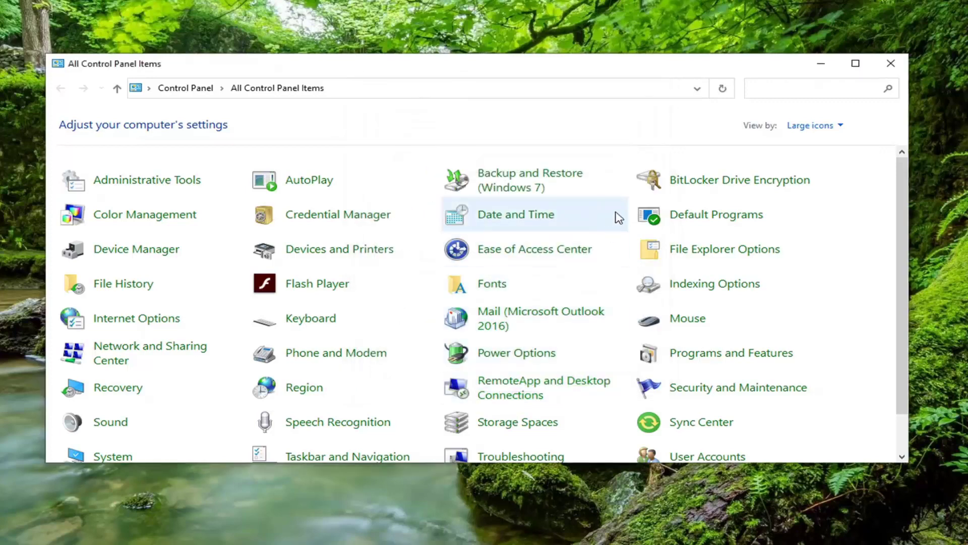